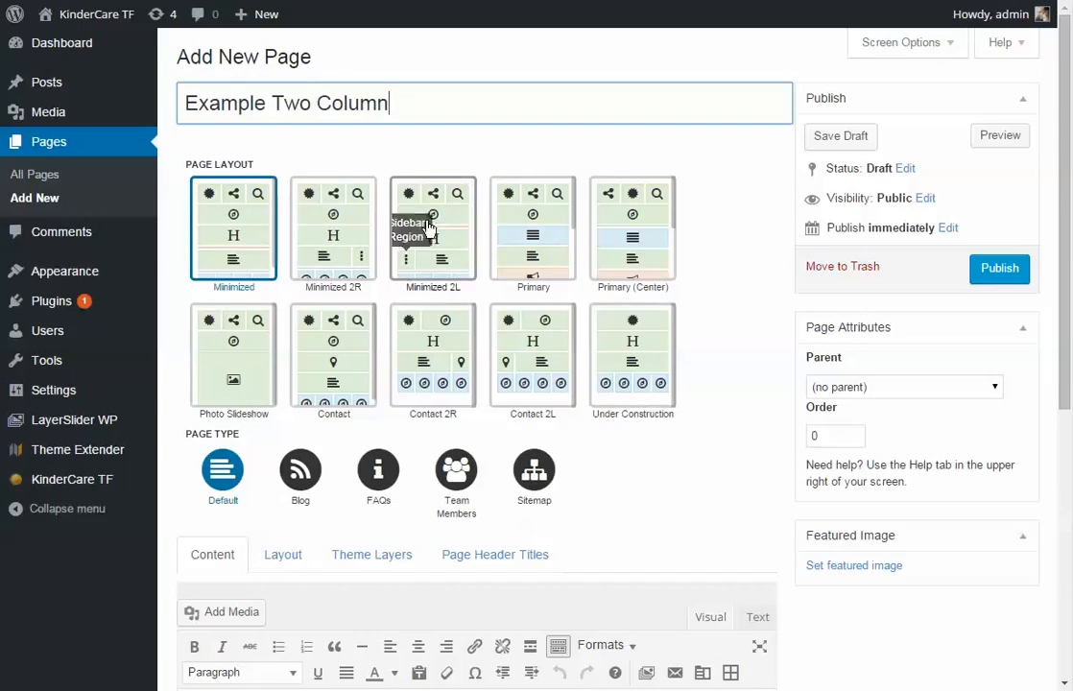
# Assign the Minimized 2L layout to the Example Two Column page and enter "Here is my content region." as its content
pyautogui.click(437, 236)
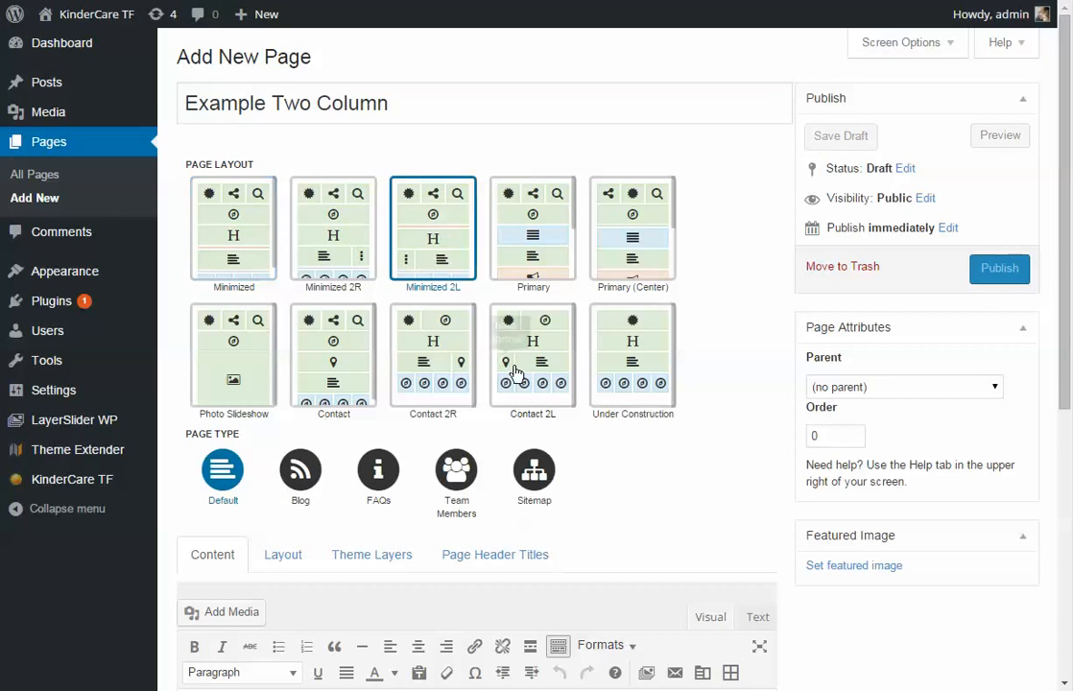
pyautogui.scroll(-3, 778, 438)
pyautogui.click(393, 546)
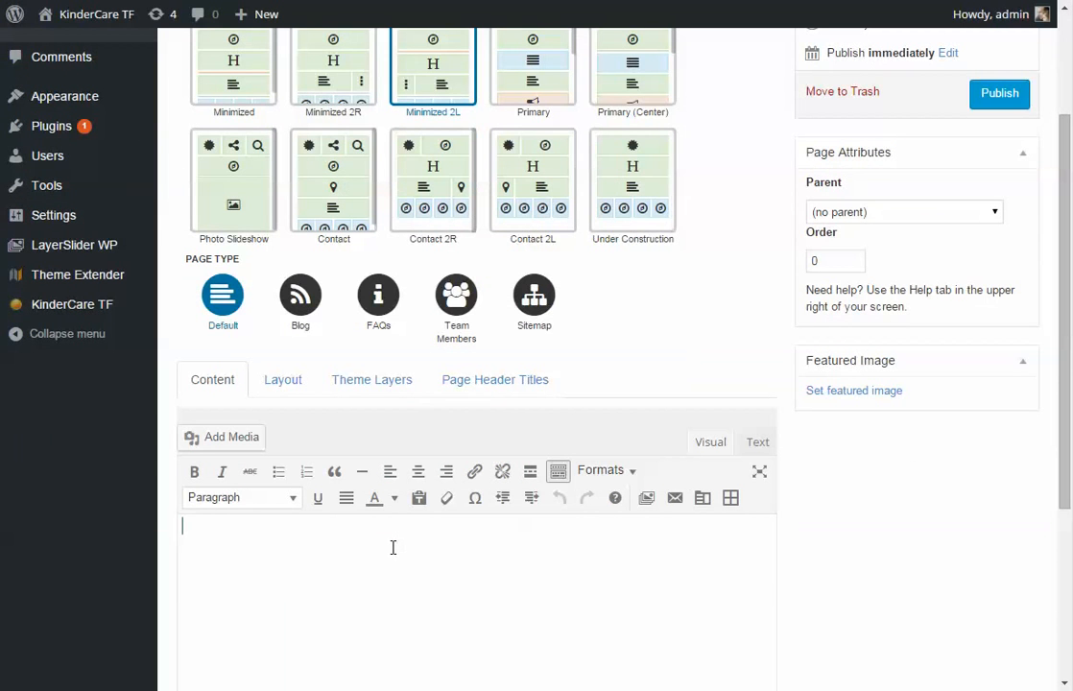
pyautogui.write('Here is my content ')
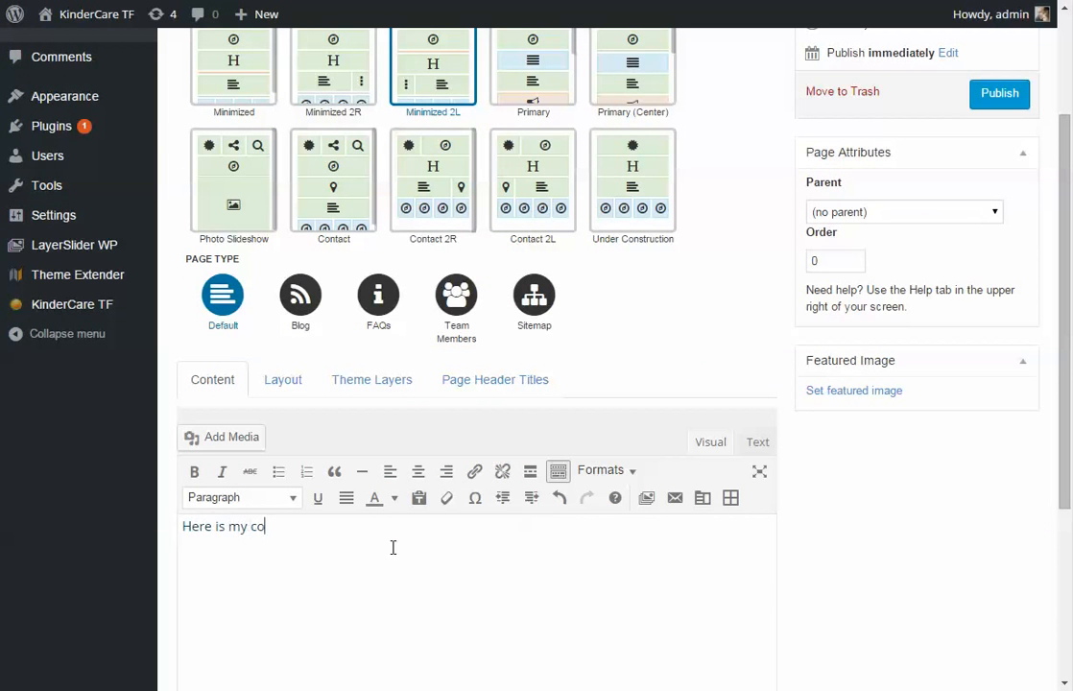
pyautogui.write('region.')
# Publish the Example Two Column page and open it in a new browser tab to review its sidebar and content
pyautogui.click(998, 100)
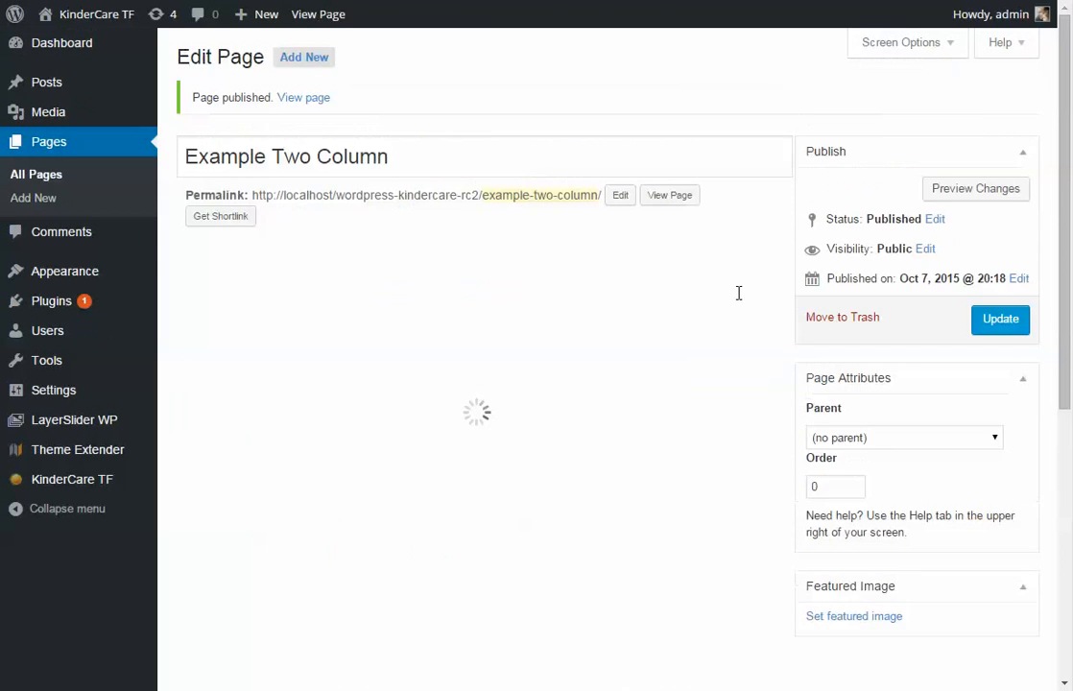
pyautogui.rightClick(674, 203)
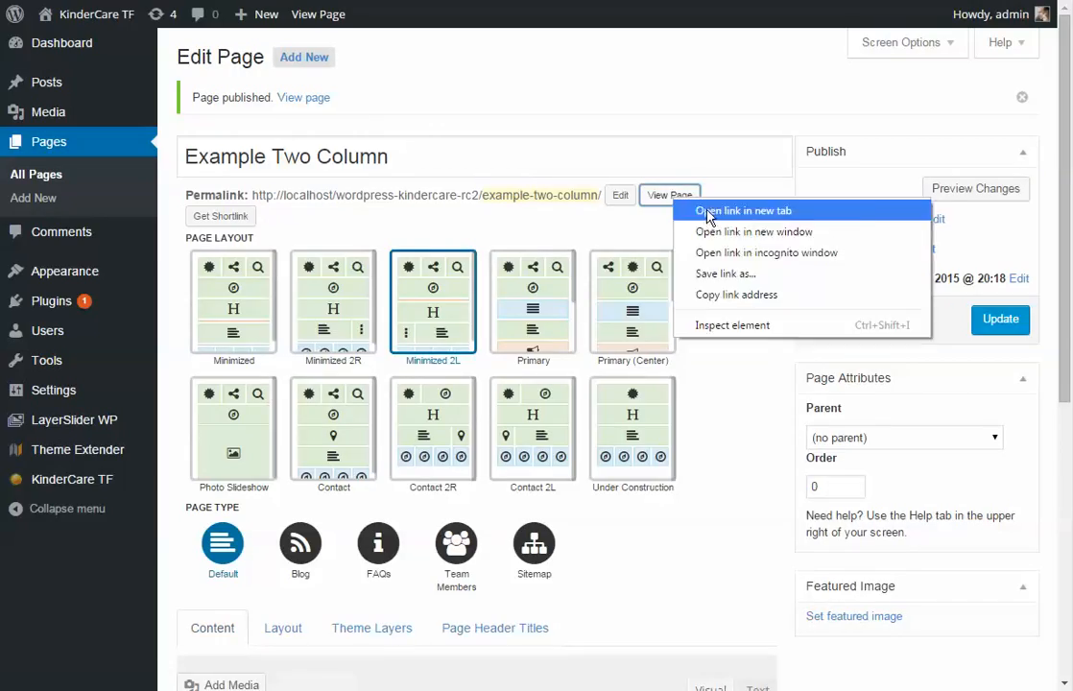
pyautogui.click(744, 208)
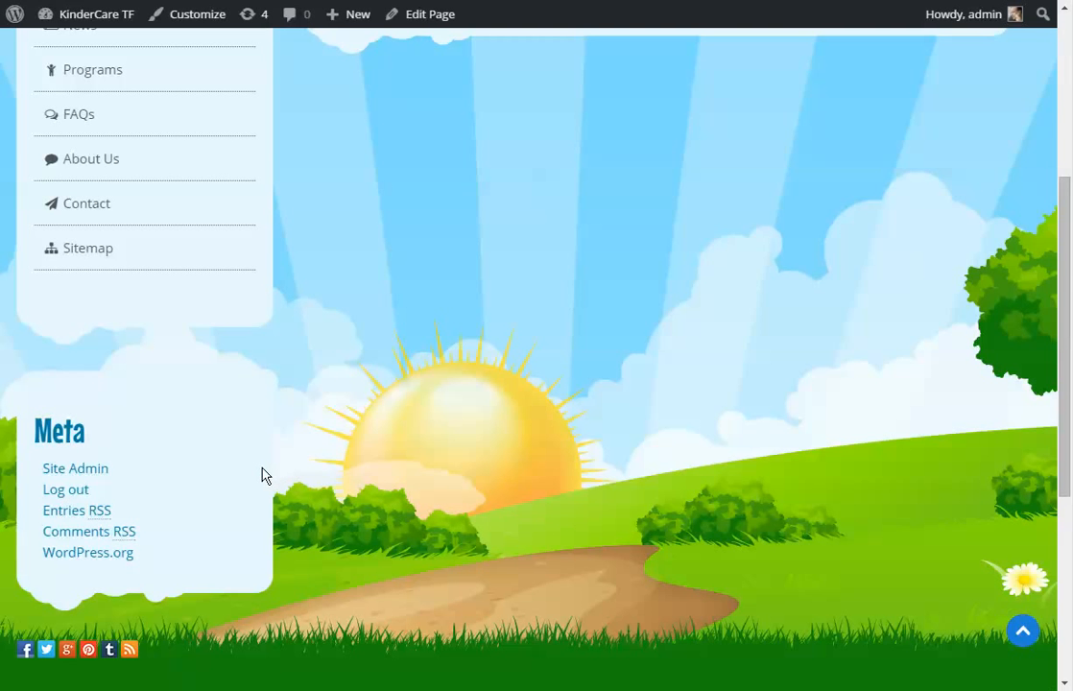
pyautogui.scroll(3, 261, 474)
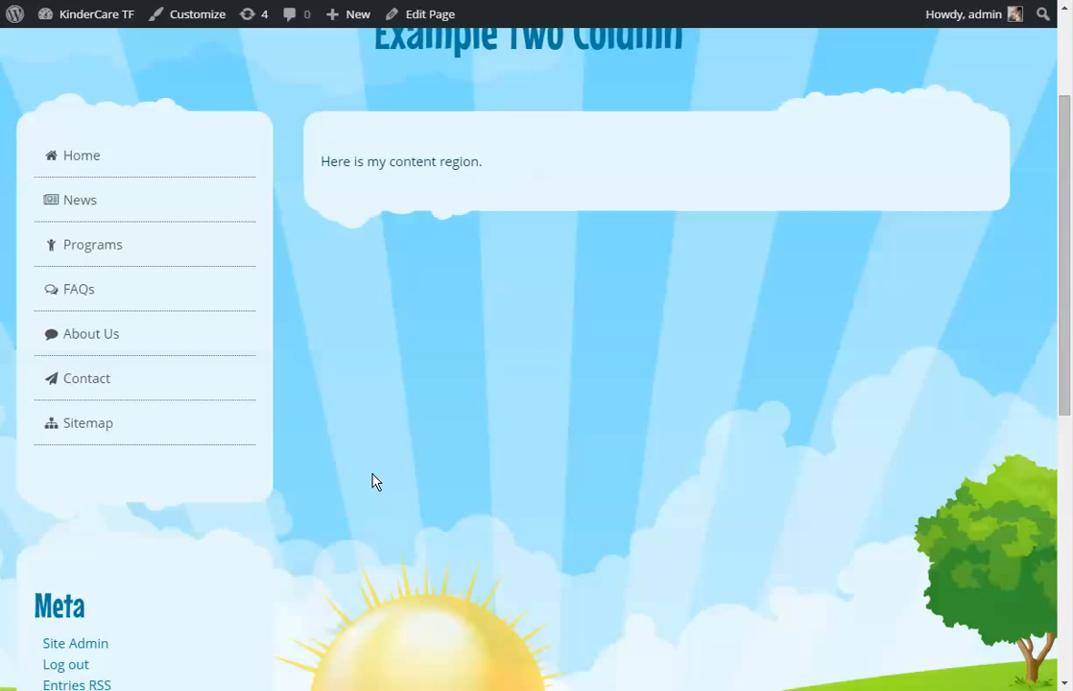
pyautogui.scroll(3, 368, 465)
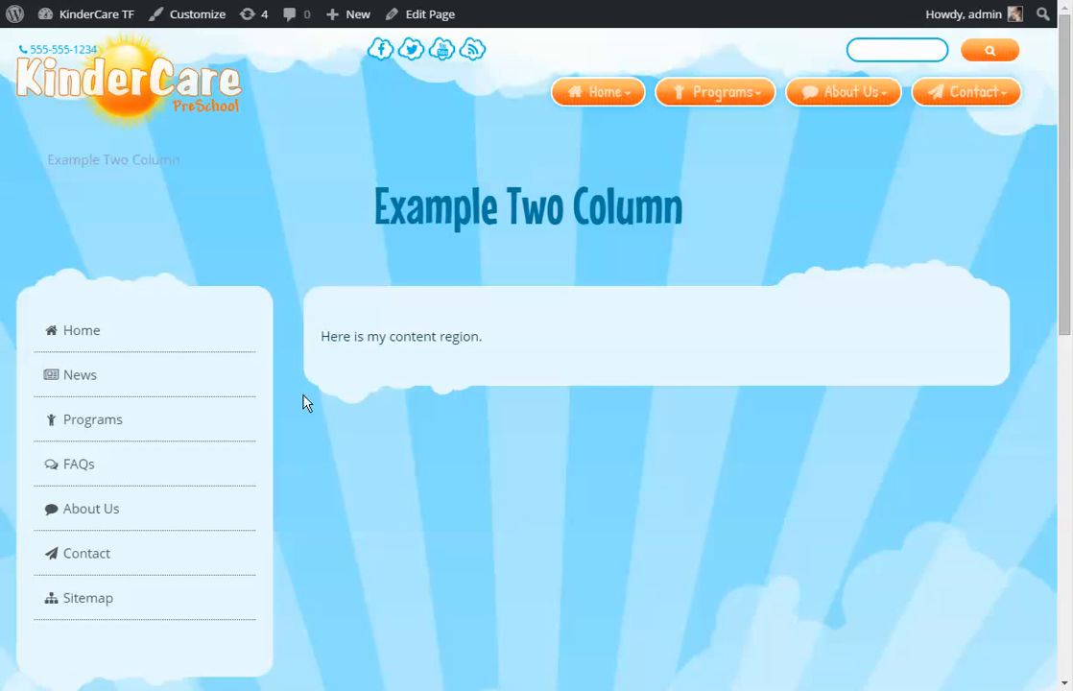
pyautogui.scroll(-3, 307, 610)
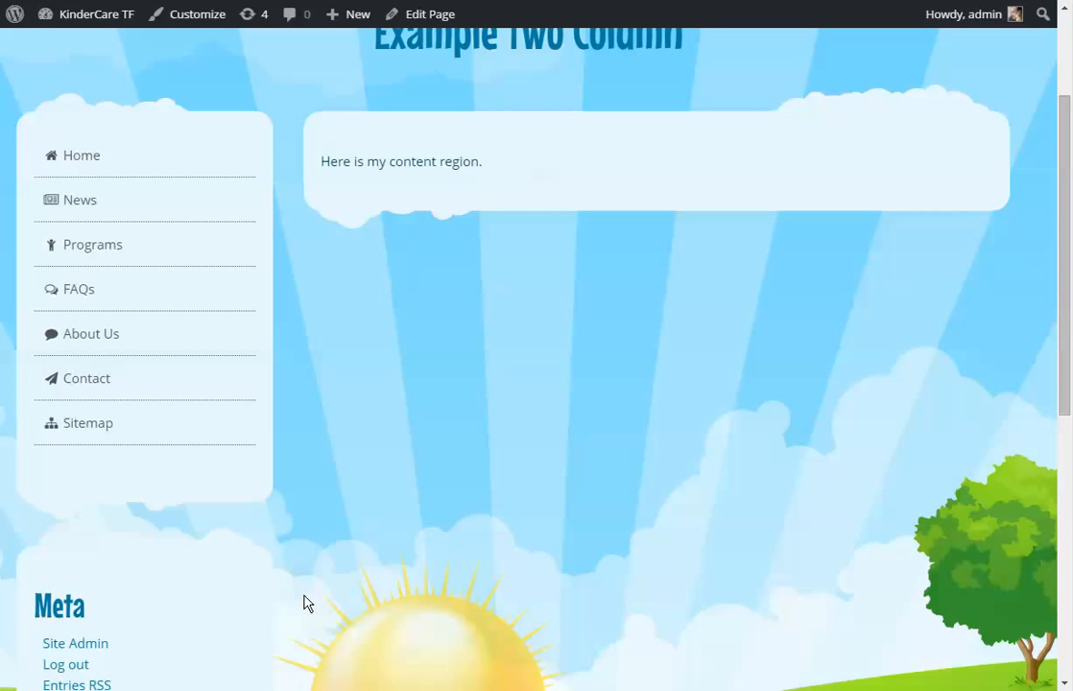
pyautogui.scroll(3, 303, 603)
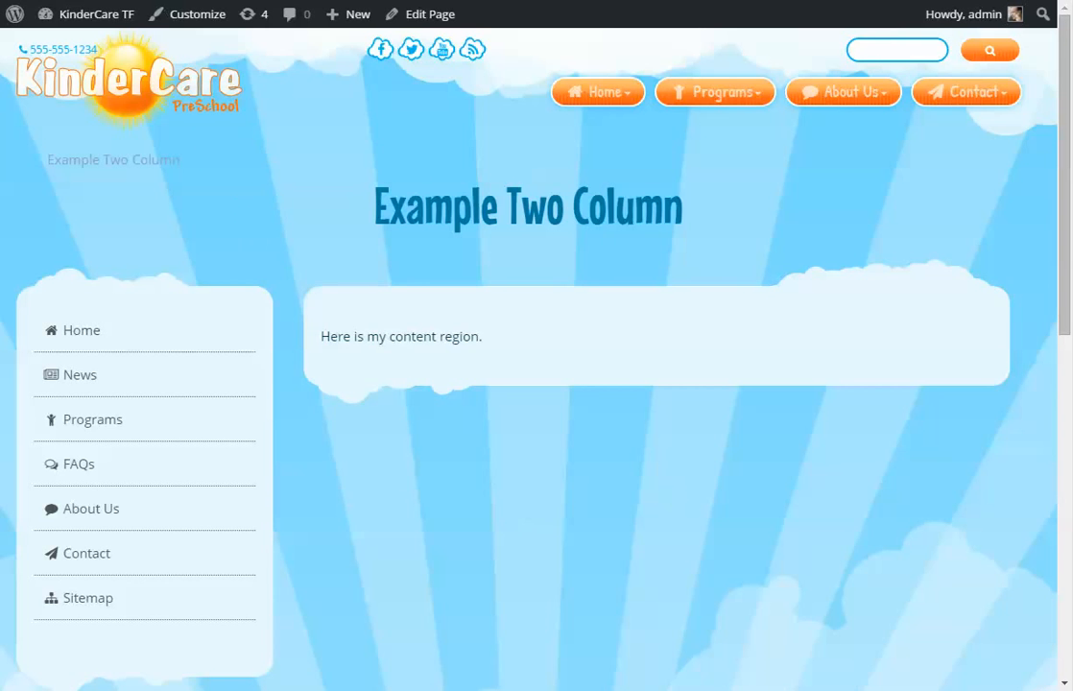
# Return to the site administration and duplicate the Minimized 2L layout in the KinderCare TF Layout Editor
pyautogui.click(211, 0)
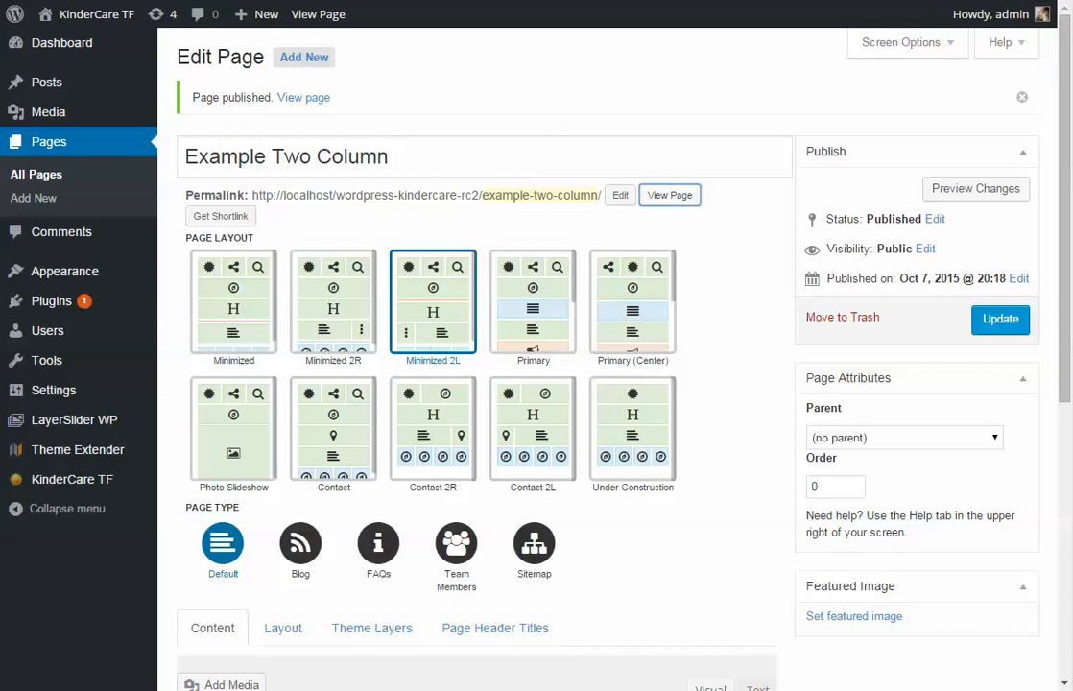
pyautogui.click(55, 455)
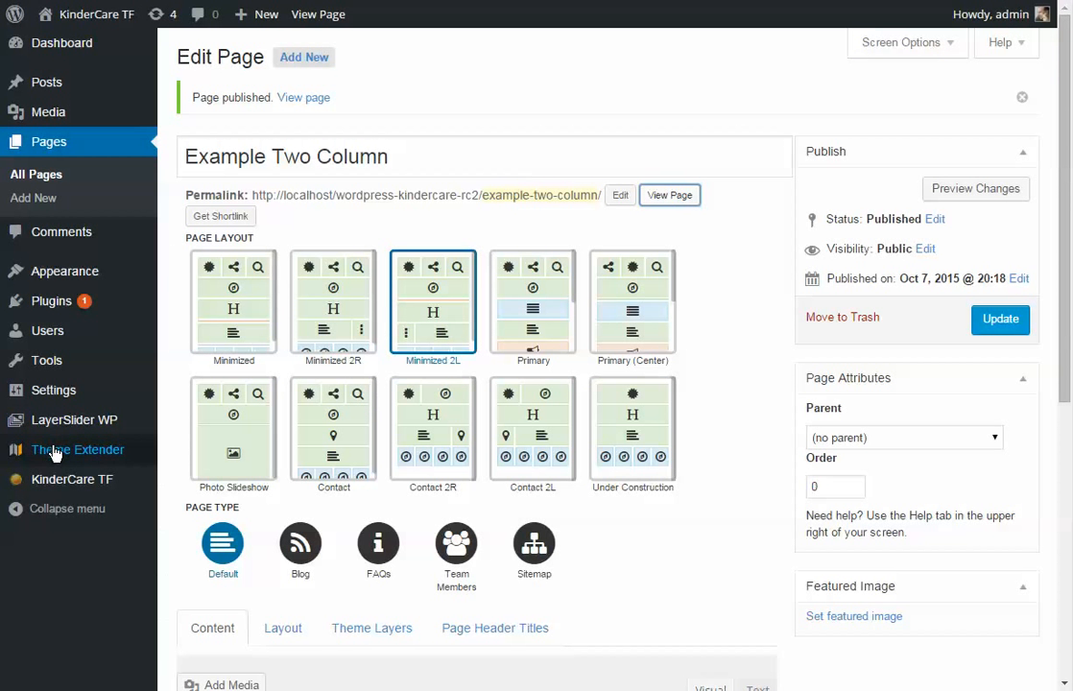
pyautogui.moveTo(57, 479)
pyautogui.click(214, 355)
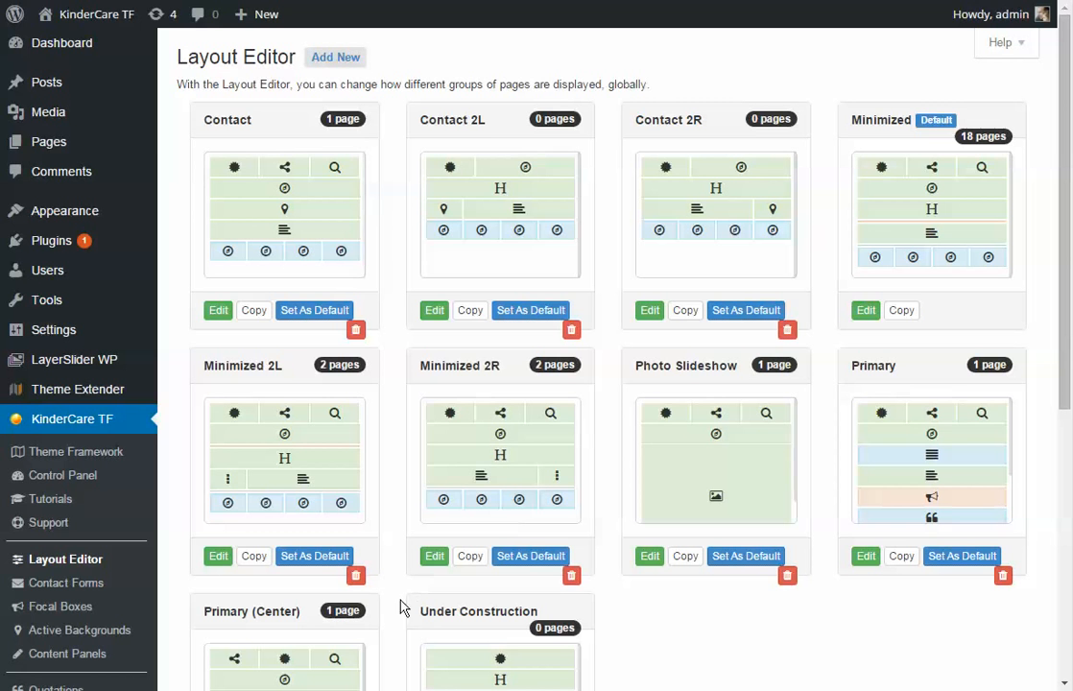
pyautogui.click(253, 557)
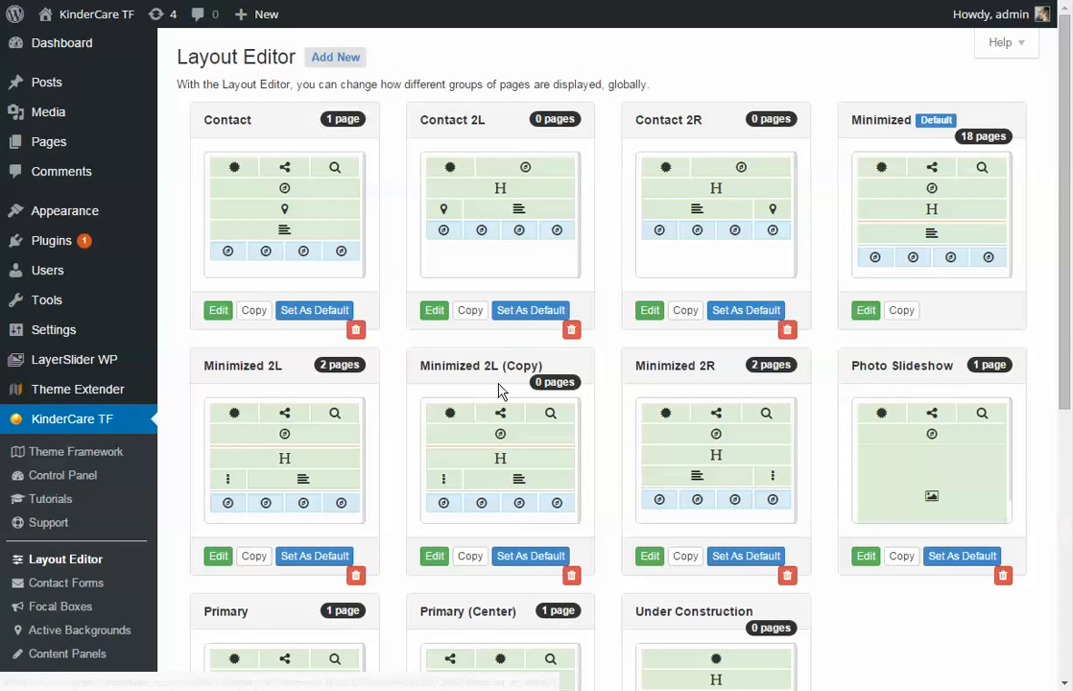
# Switch the Main Content sidebar of the Minimized 2L (Copy) layout to Right and save the layout
pyautogui.click(438, 555)
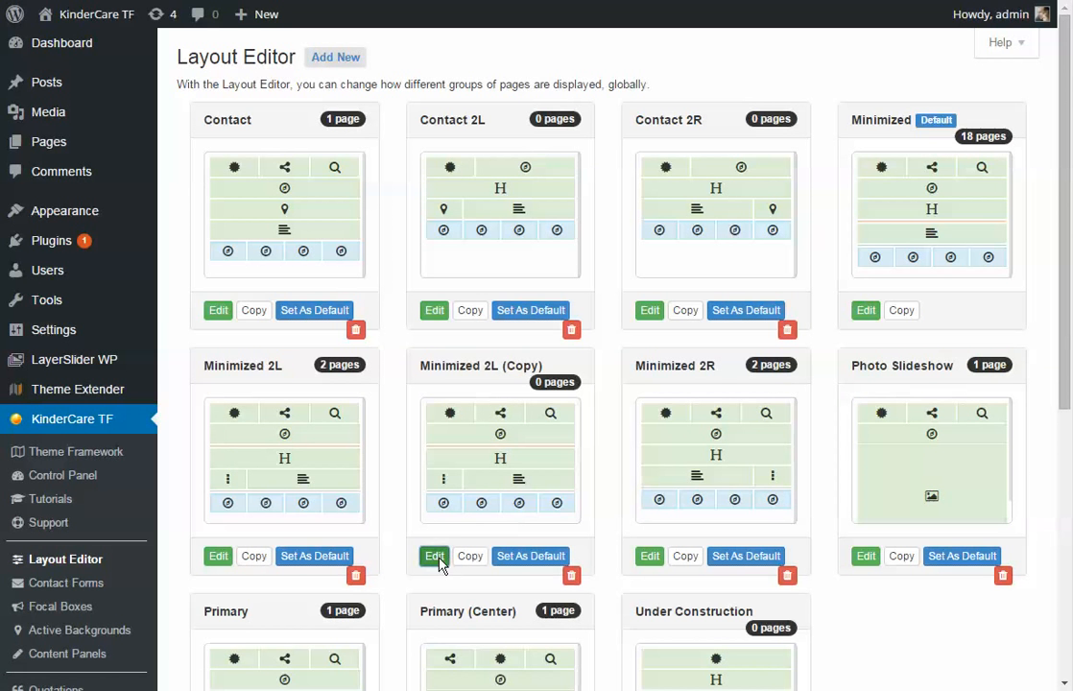
pyautogui.scroll(-4, 299, 516)
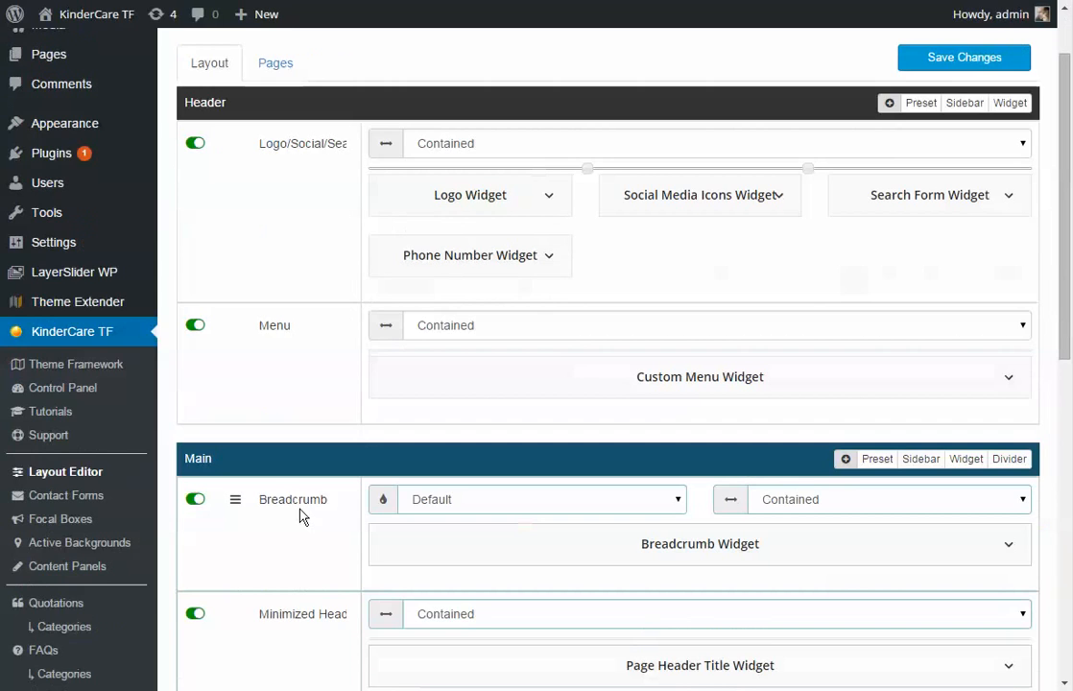
pyautogui.scroll(-1, 525, 548)
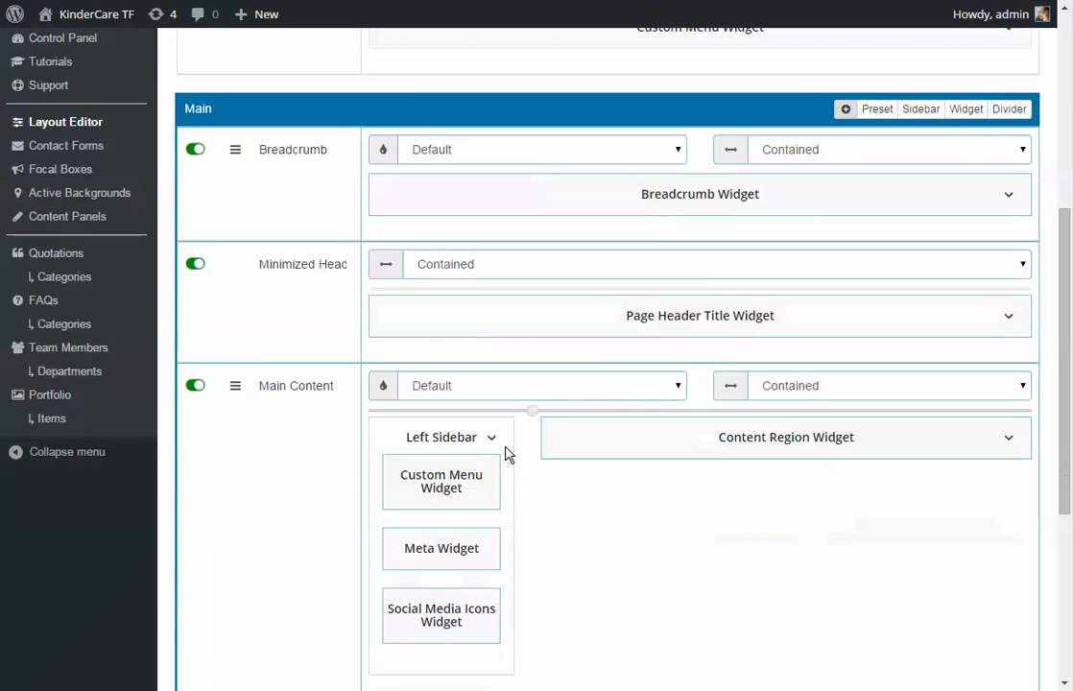
pyautogui.click(491, 443)
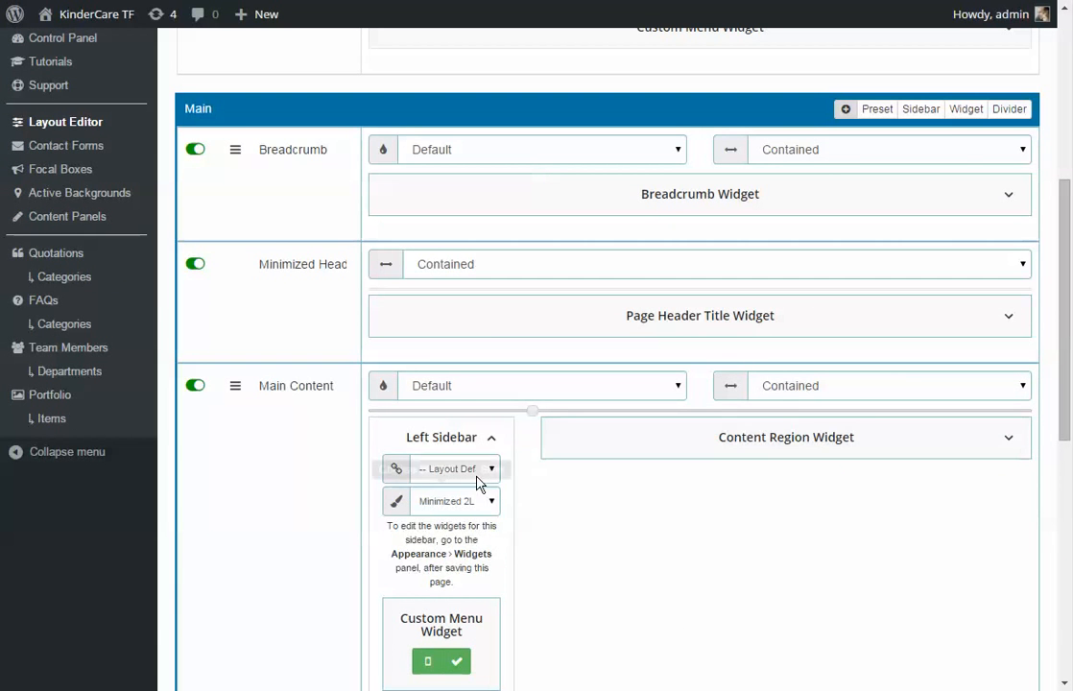
pyautogui.click(473, 473)
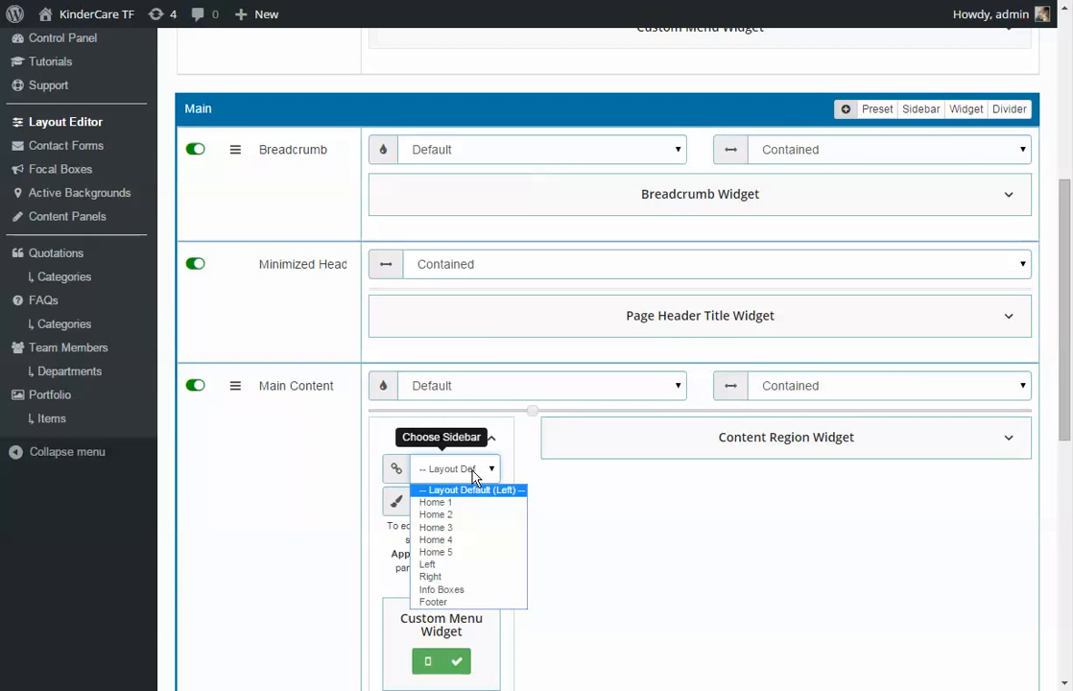
pyautogui.click(441, 577)
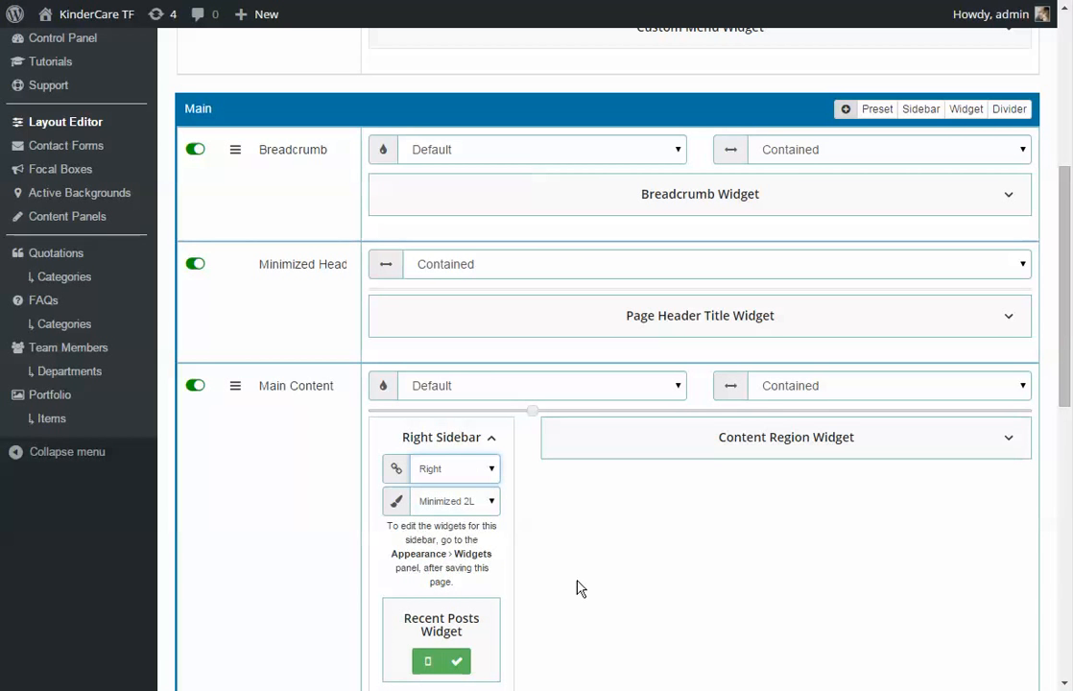
pyautogui.scroll(-1, 656, 548)
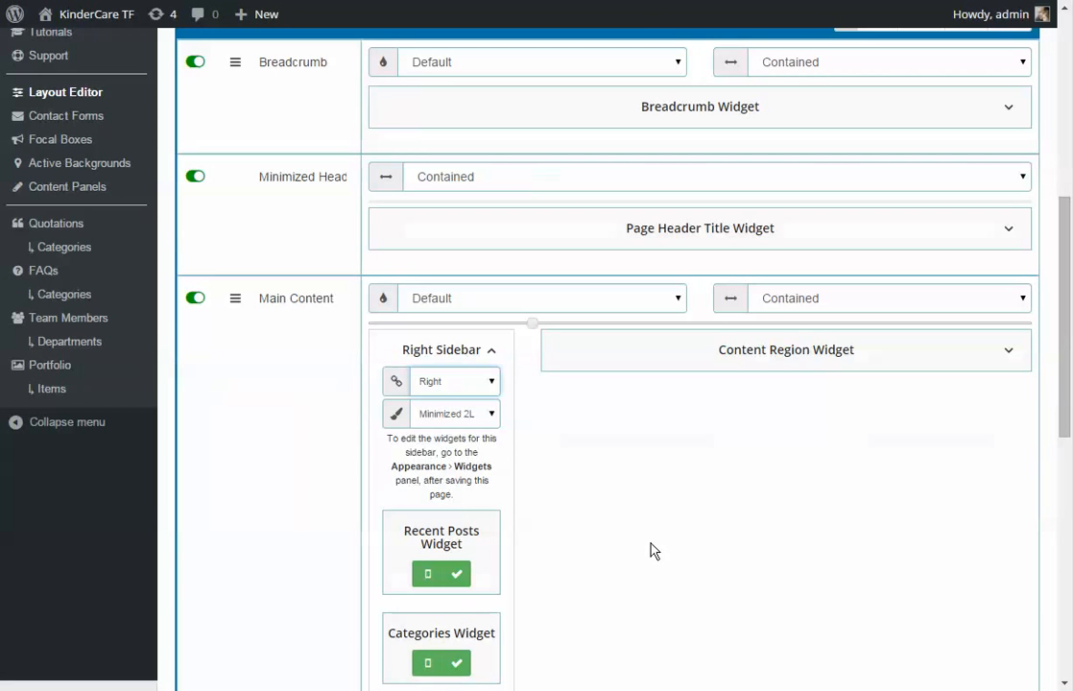
pyautogui.scroll(-1, 614, 540)
pyautogui.scroll(2, 604, 531)
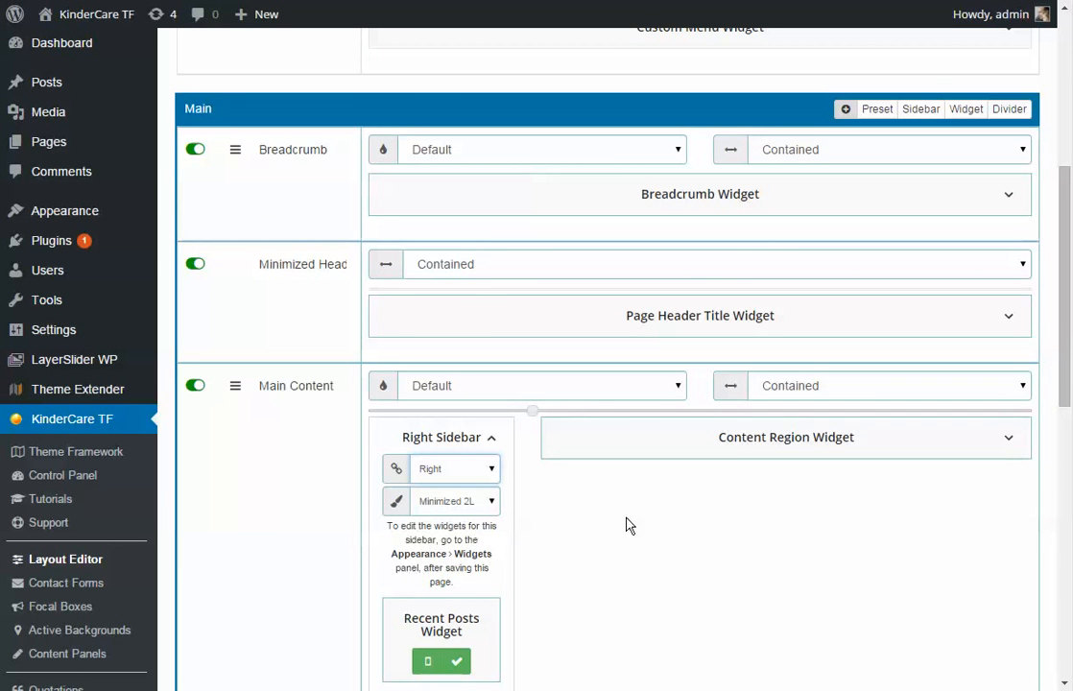
pyautogui.scroll(4, 627, 525)
pyautogui.scroll(1, 878, 463)
pyautogui.click(1004, 145)
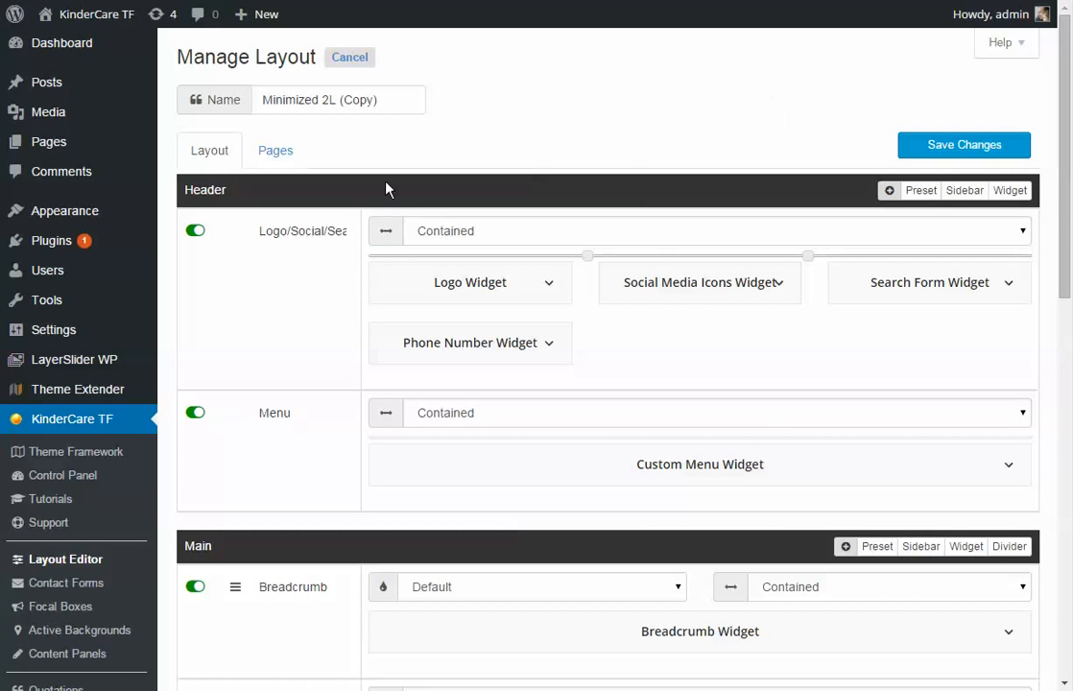
# Mark the Example Two Column page for the Minimized 2L (Copy) layout in the layout's page assignments
pyautogui.click(276, 162)
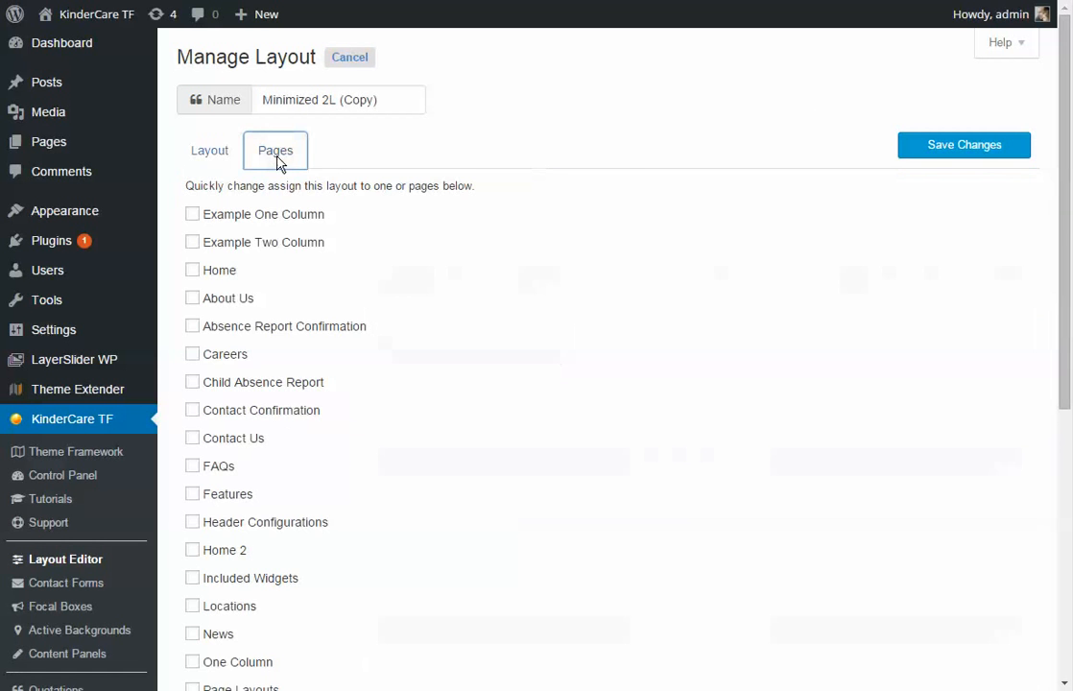
pyautogui.scroll(-2, 662, 535)
pyautogui.scroll(-3, 642, 531)
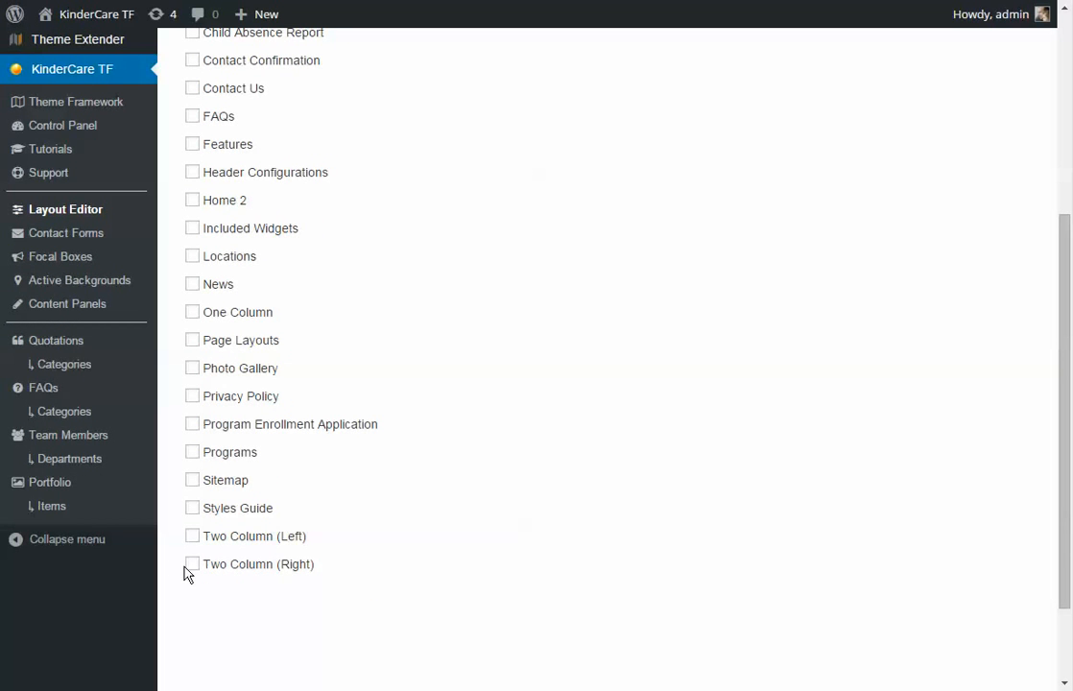
pyautogui.scroll(3, 422, 613)
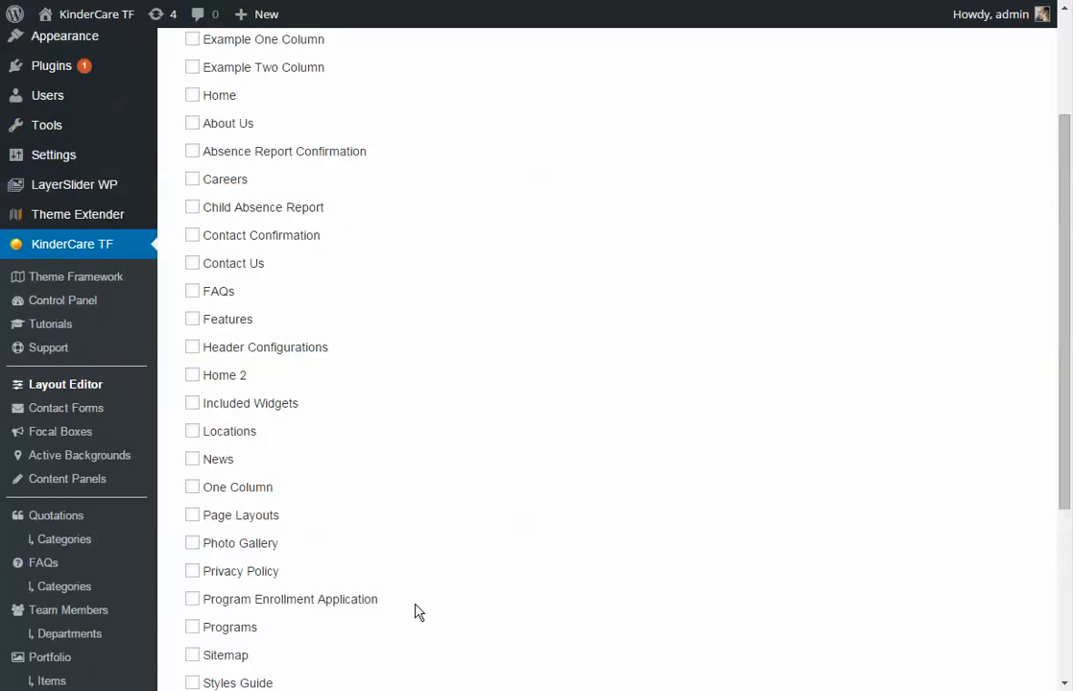
pyautogui.scroll(3, 418, 611)
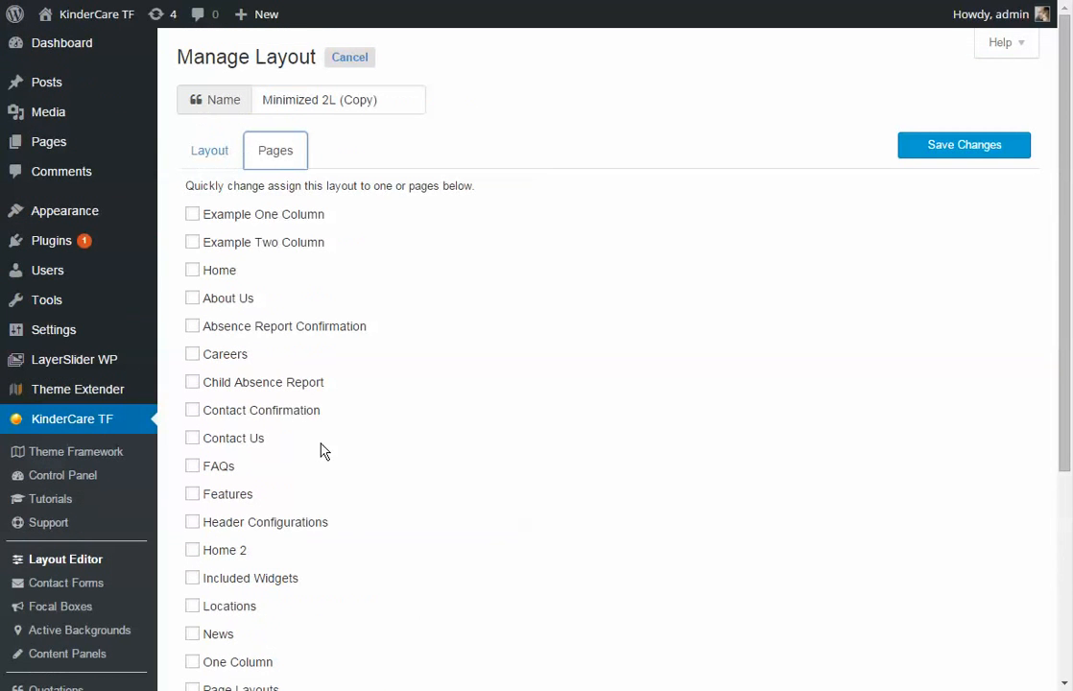
pyautogui.click(193, 243)
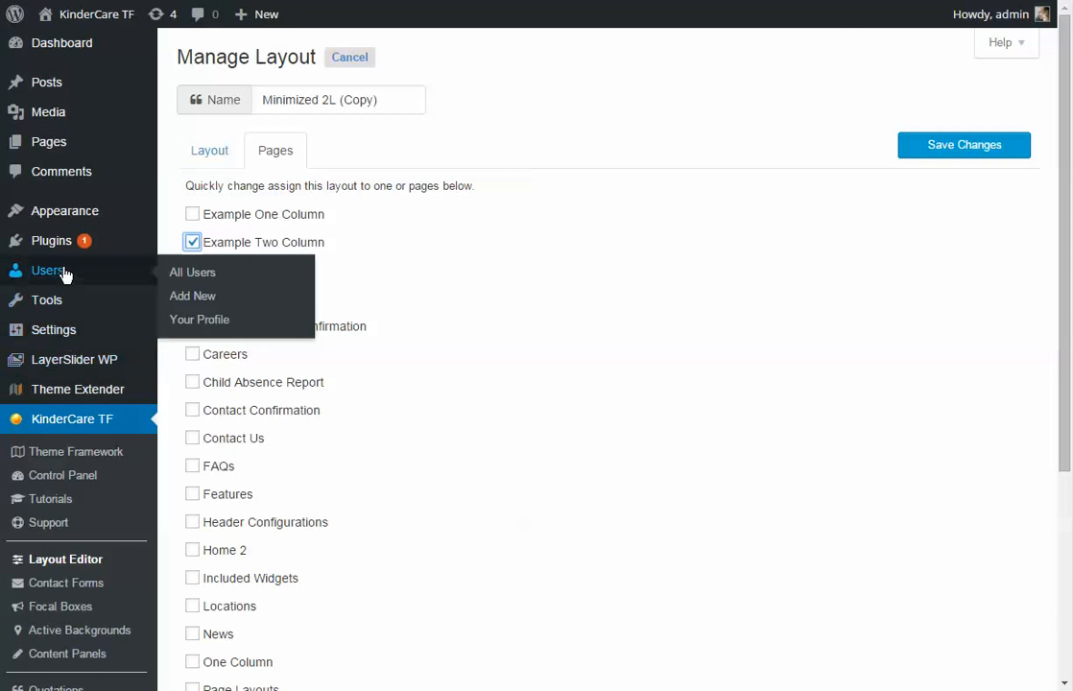
# Update the Example Two Column page to use the Minimized 2L (Copy) layout, and reload its public view
pyautogui.moveTo(44, 146)
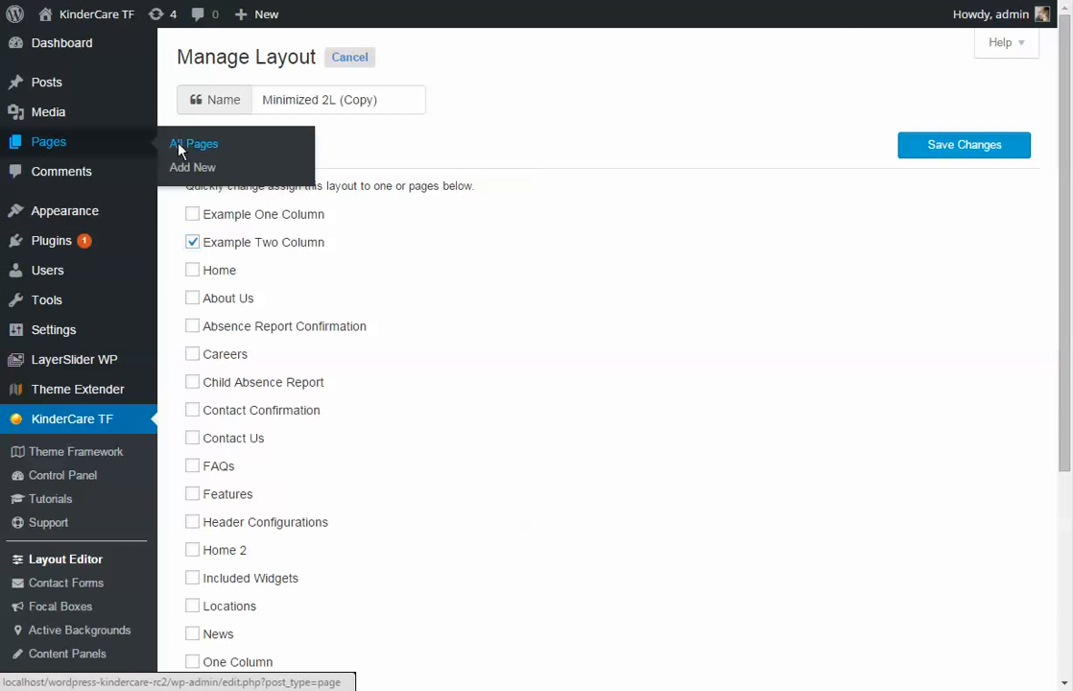
pyautogui.click(173, 148)
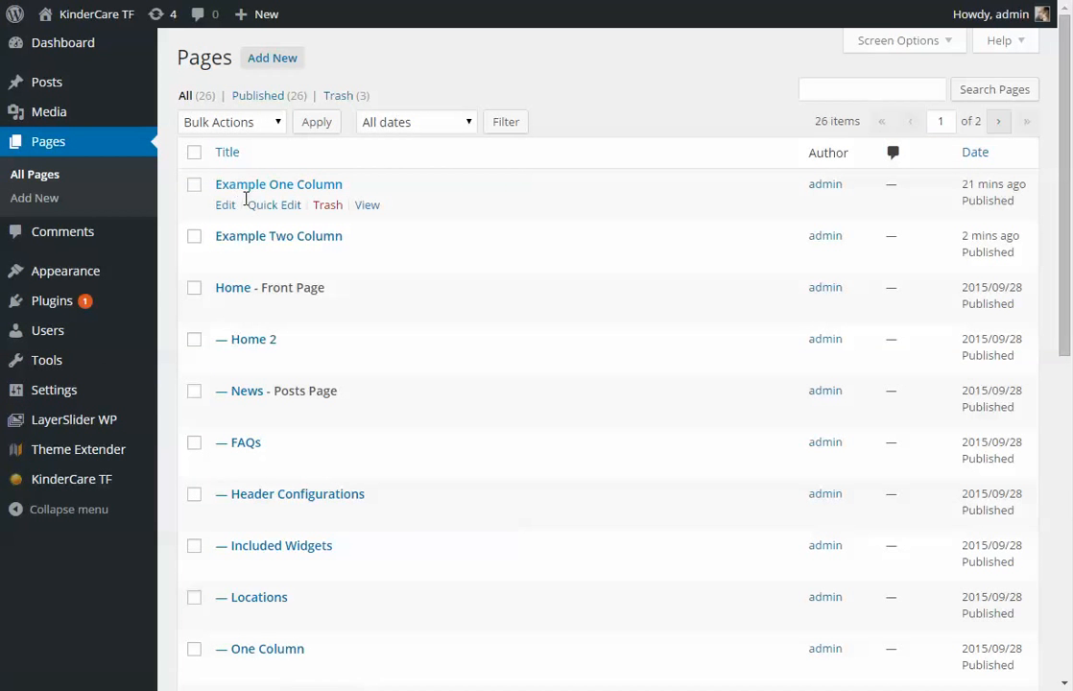
pyautogui.click(227, 264)
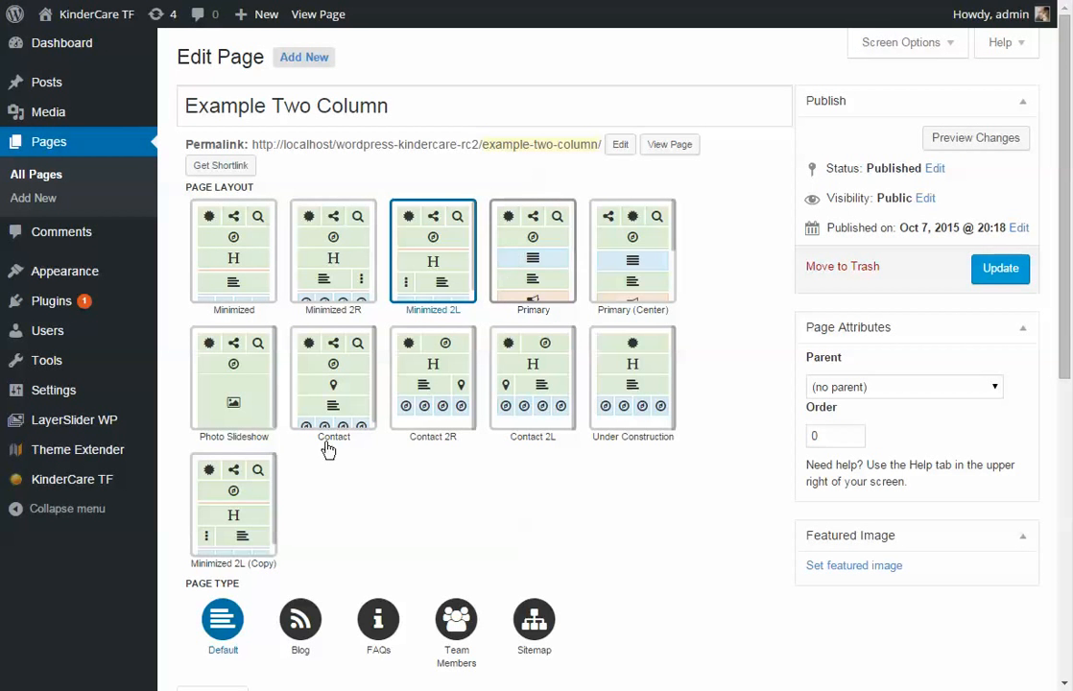
pyautogui.click(246, 539)
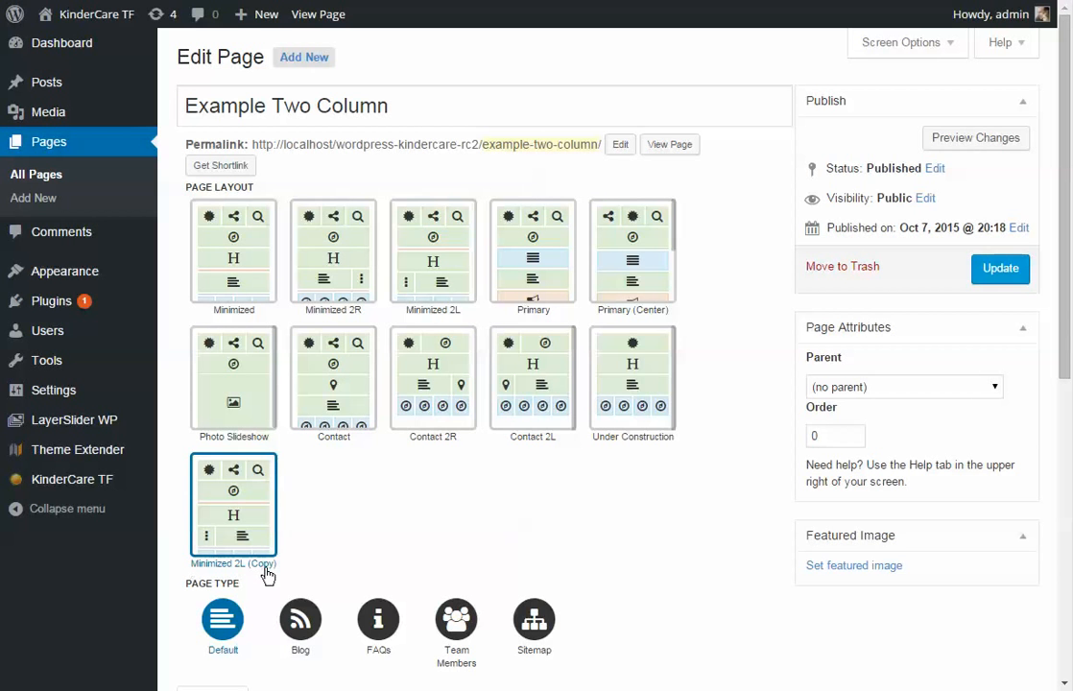
pyautogui.click(989, 269)
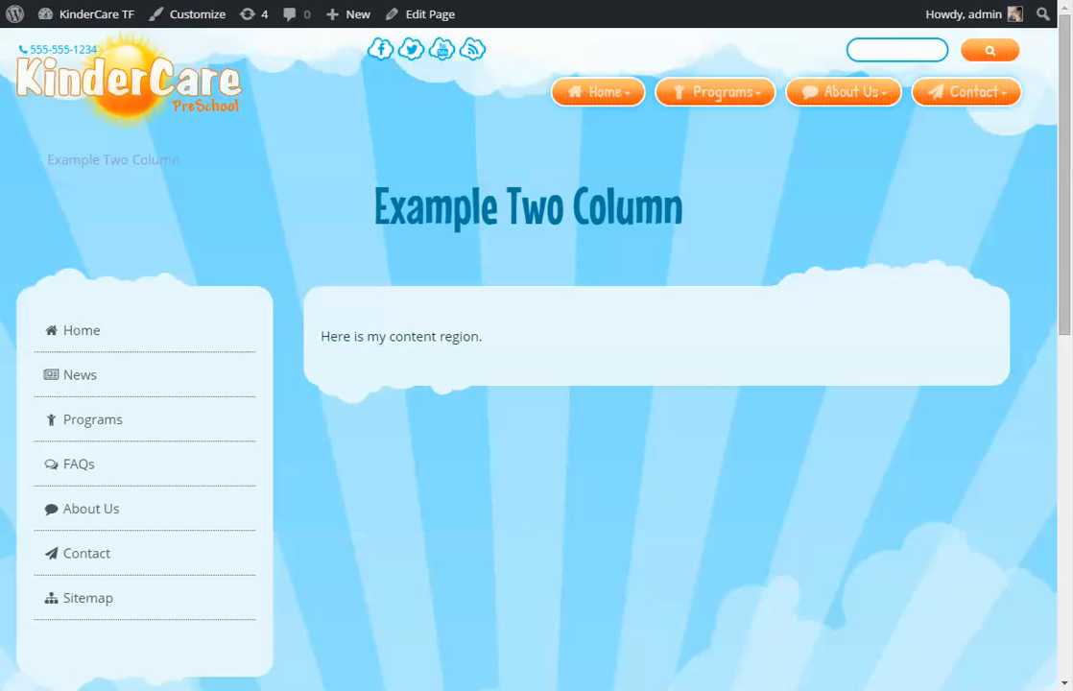
pyautogui.press('F5')
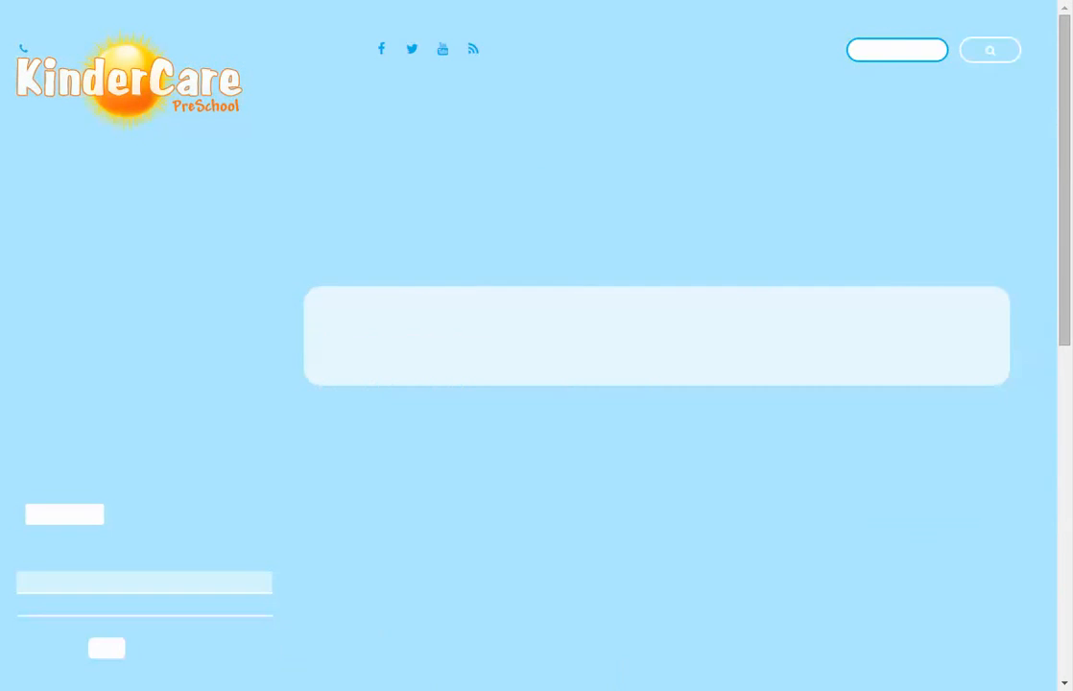
pyautogui.scroll(-1, 228, 355)
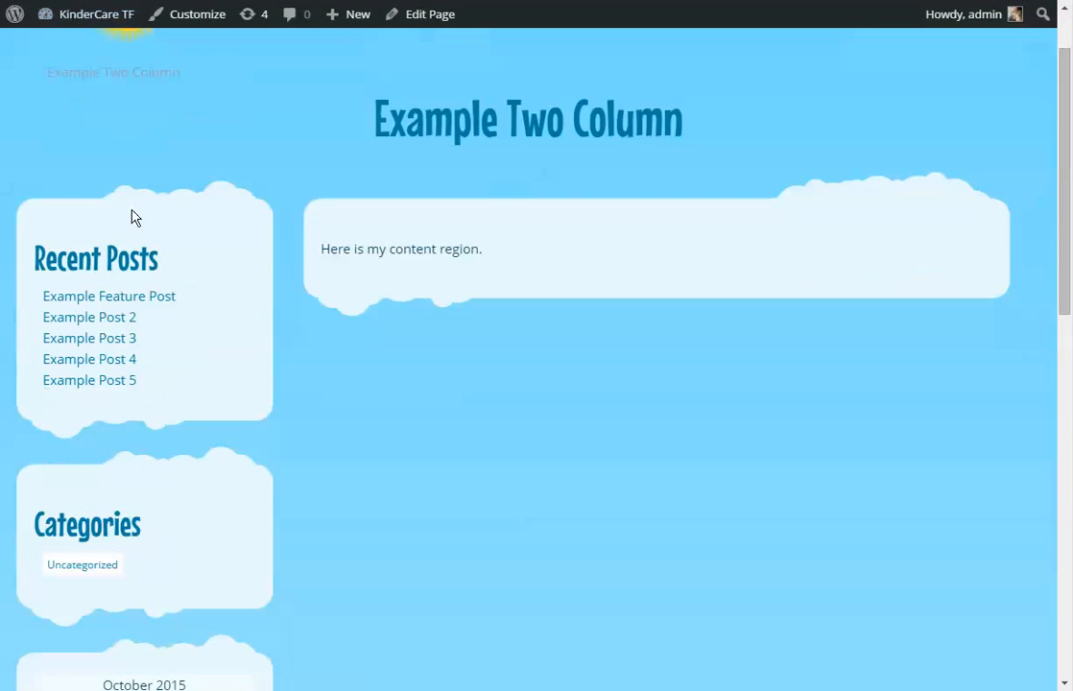
# Review the public Example Two Column page from its header through the sidebar widgets and the content region
pyautogui.scroll(1, 720, 332)
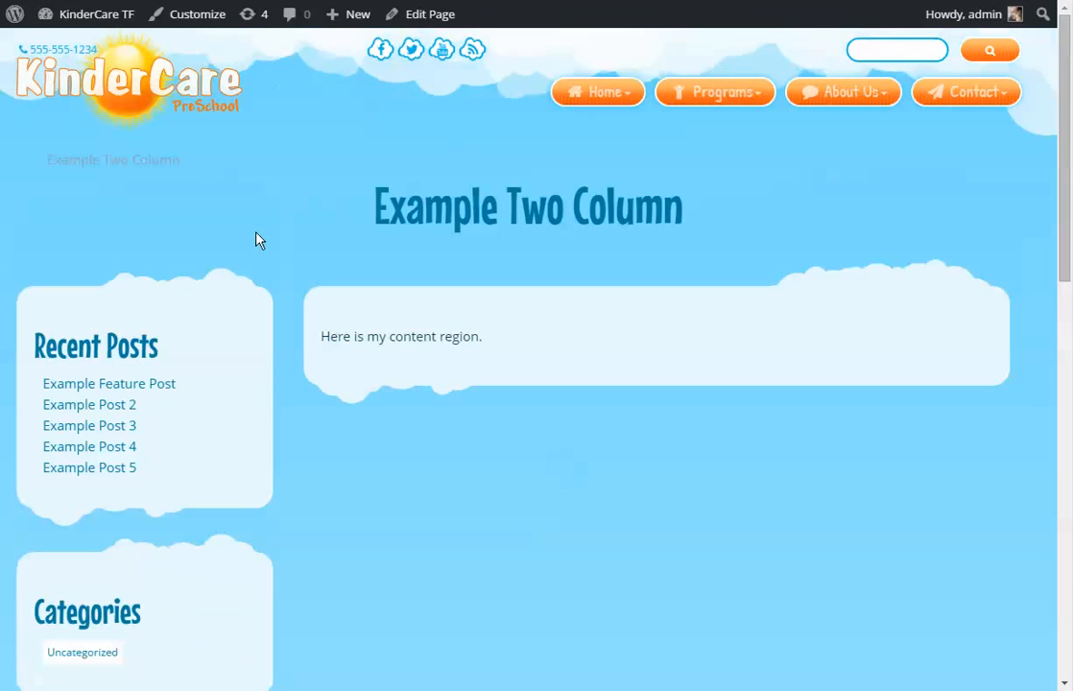
pyautogui.scroll(-1, 591, 428)
pyautogui.scroll(-4, 590, 428)
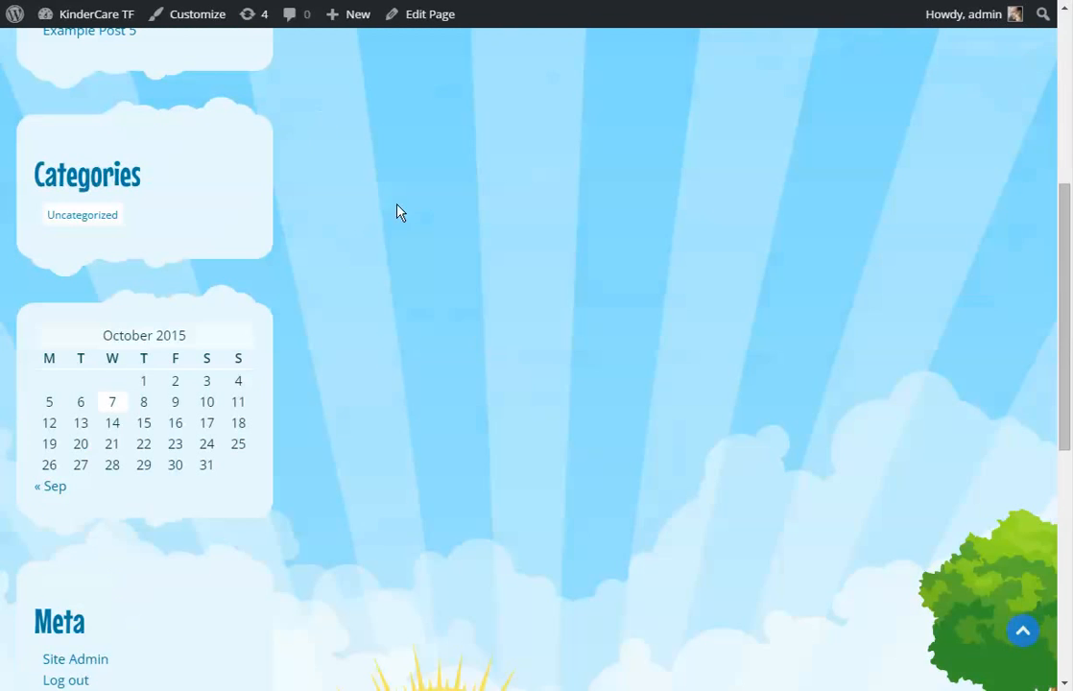
pyautogui.scroll(1, 318, 500)
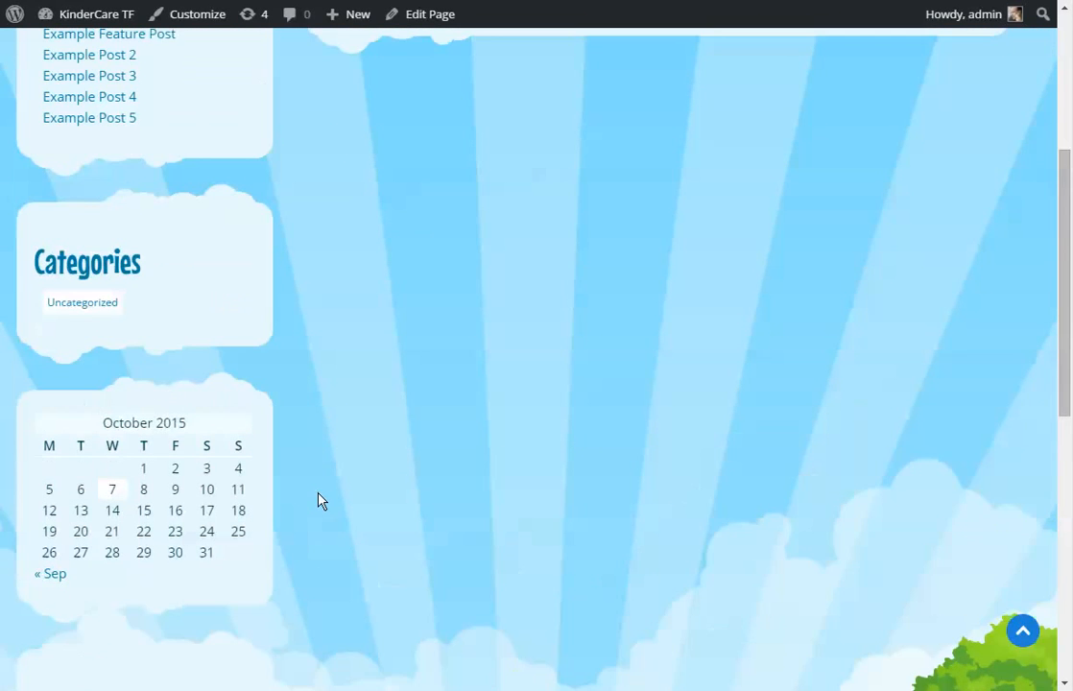
pyautogui.scroll(1, 263, 354)
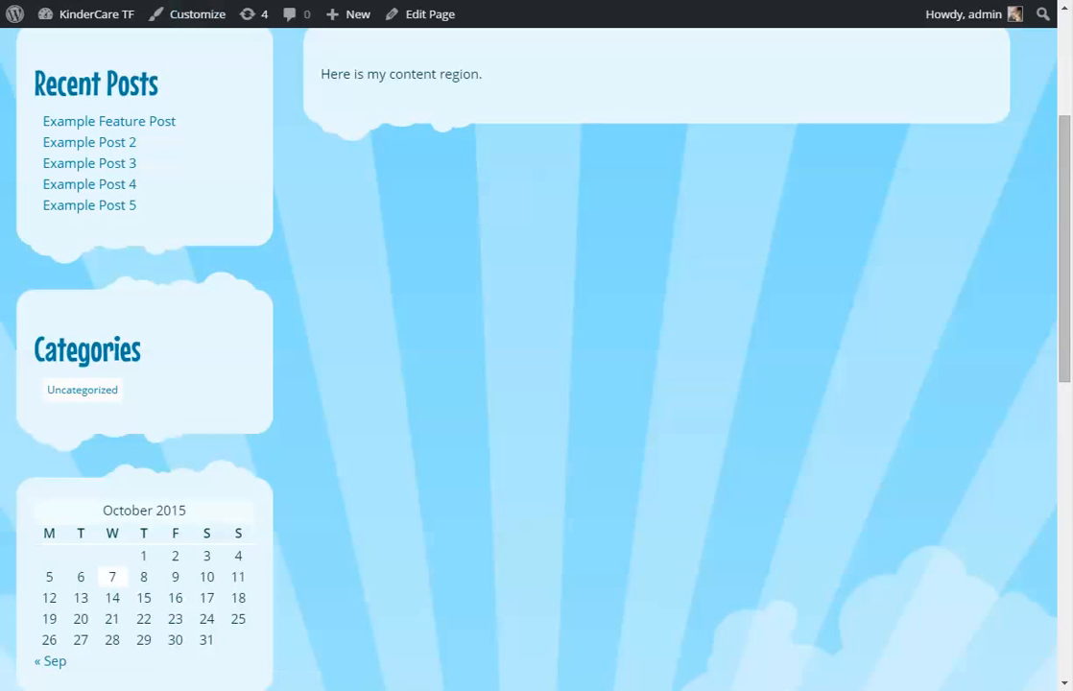
# Return to the site administration, open the Widgets management page, and expand the Right and Left sidebars to inspect their assigned widgets
pyautogui.click(86, 1)
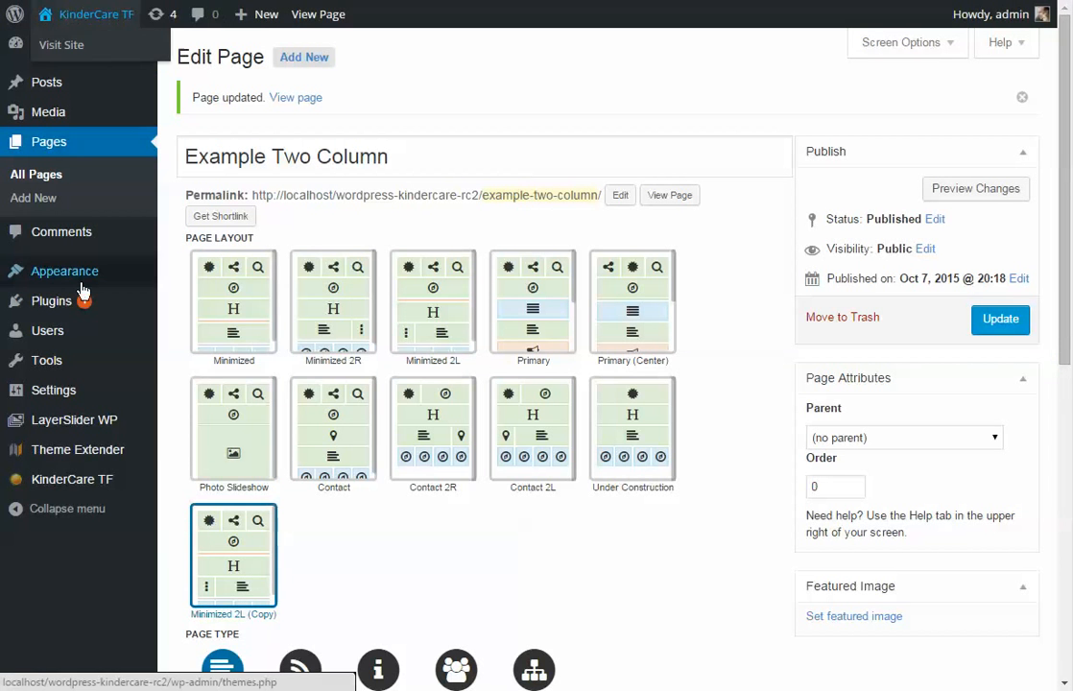
pyautogui.moveTo(81, 279)
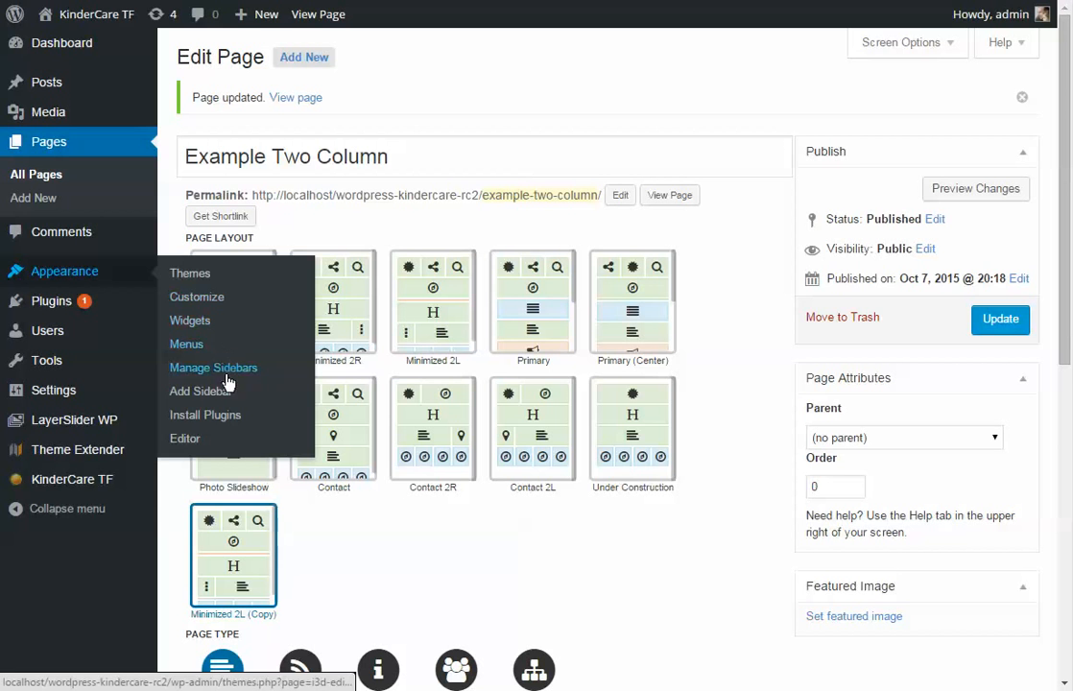
pyautogui.click(188, 394)
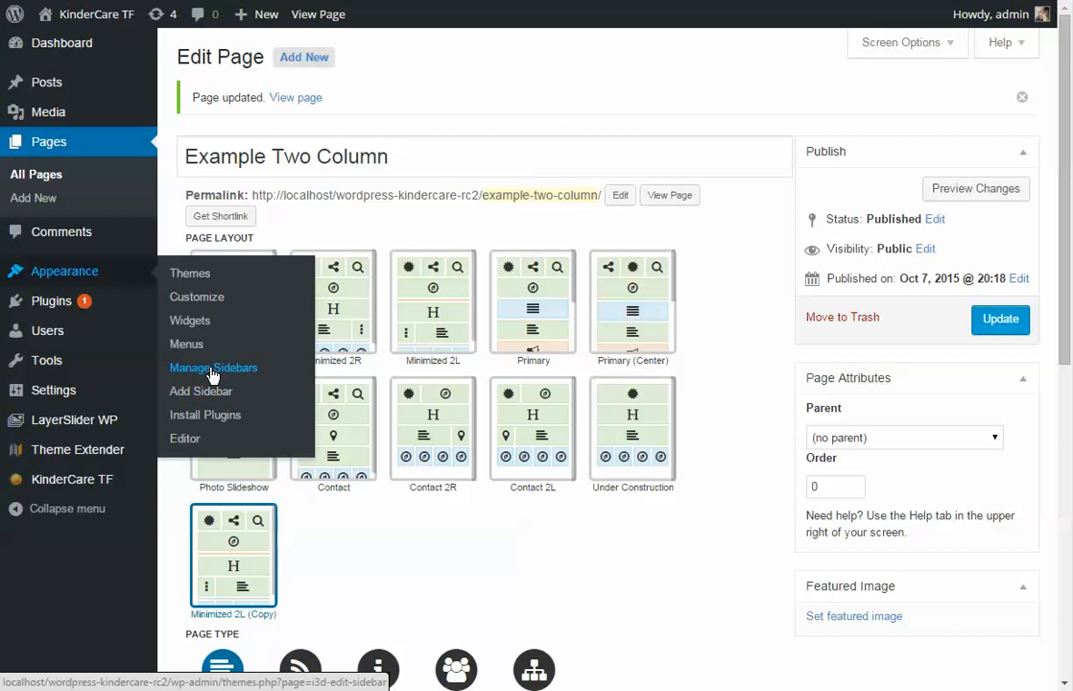
pyautogui.click(189, 324)
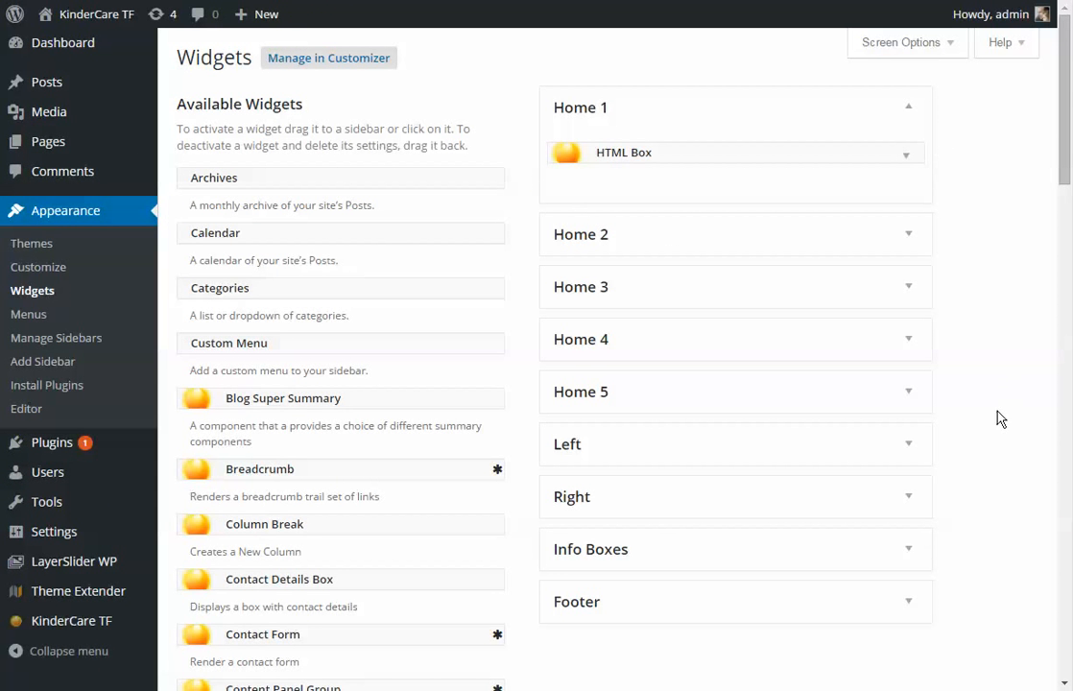
pyautogui.click(913, 500)
pyautogui.click(910, 445)
pyautogui.scroll(-1, 989, 449)
pyautogui.scroll(-2, 988, 449)
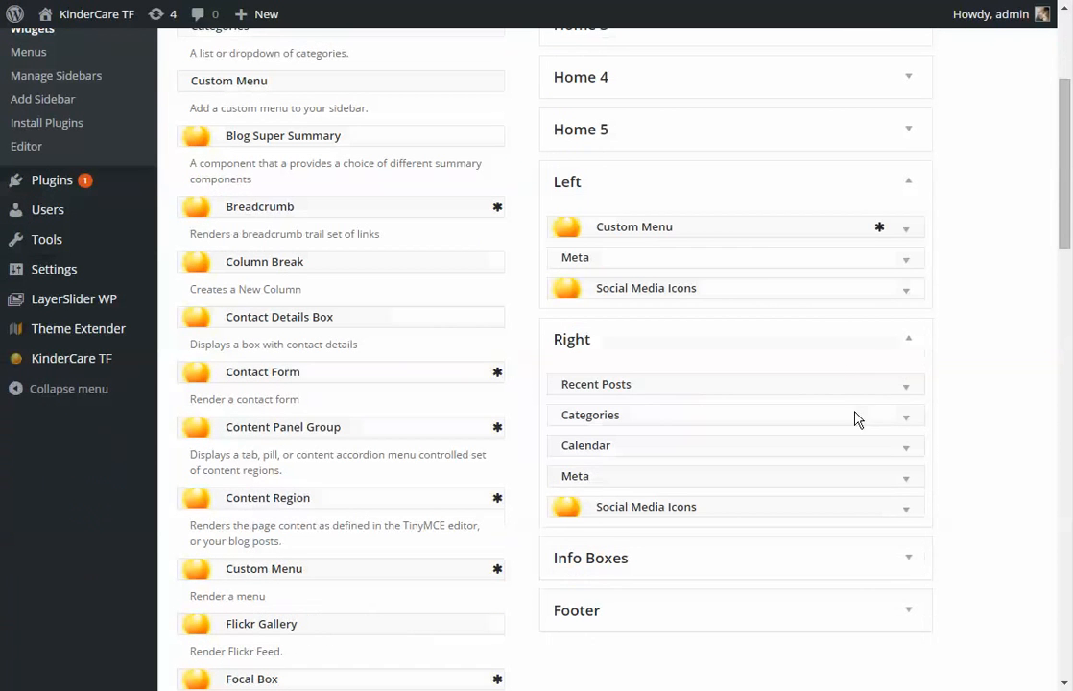